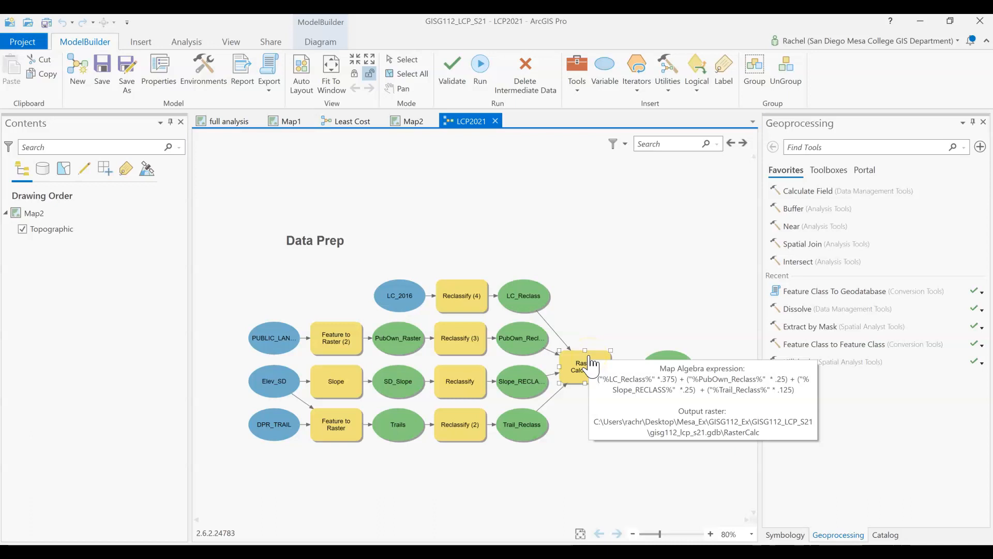
# - Review the weighted map algebra expression and output raster in the LCP2021 model's Raster Calculator tool
pyautogui.click(563, 379)
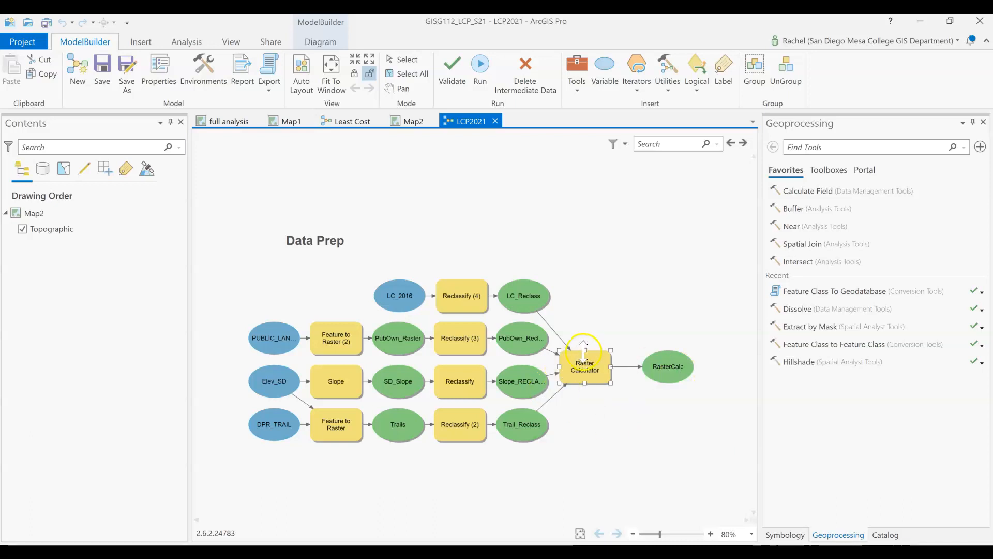
pyautogui.moveTo(590, 389)
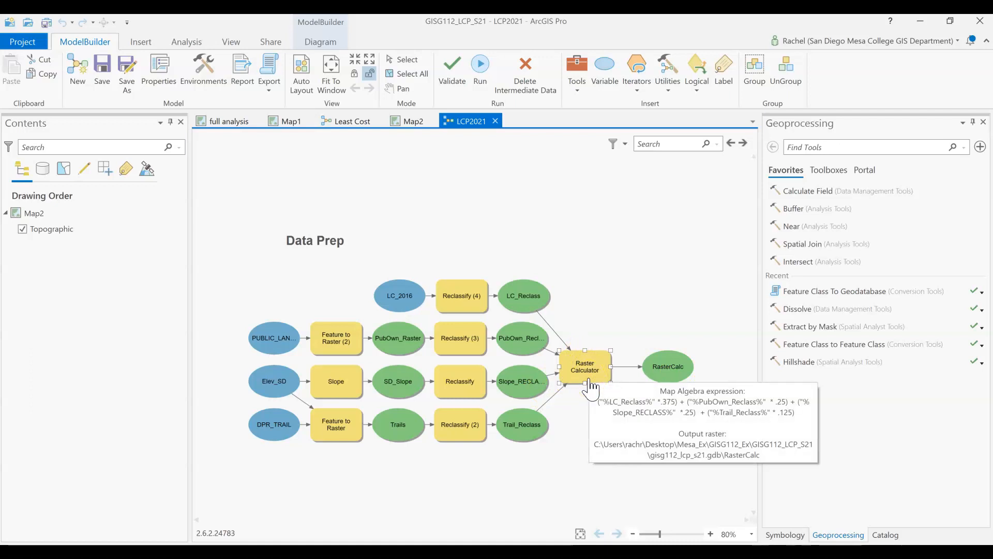
pyautogui.click(588, 380)
pyautogui.doubleClick(588, 362)
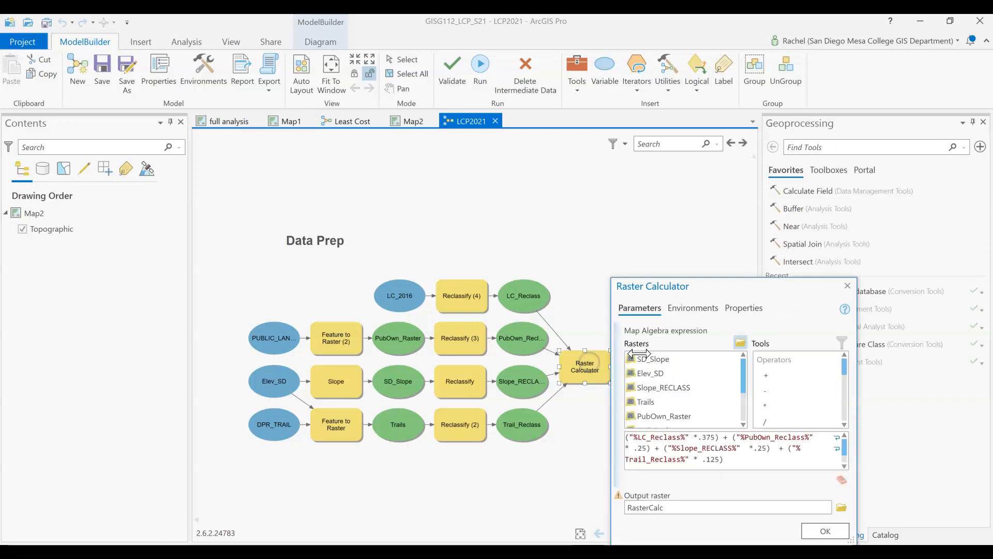
pyautogui.moveTo(765, 265); pyautogui.dragTo(435, 49)
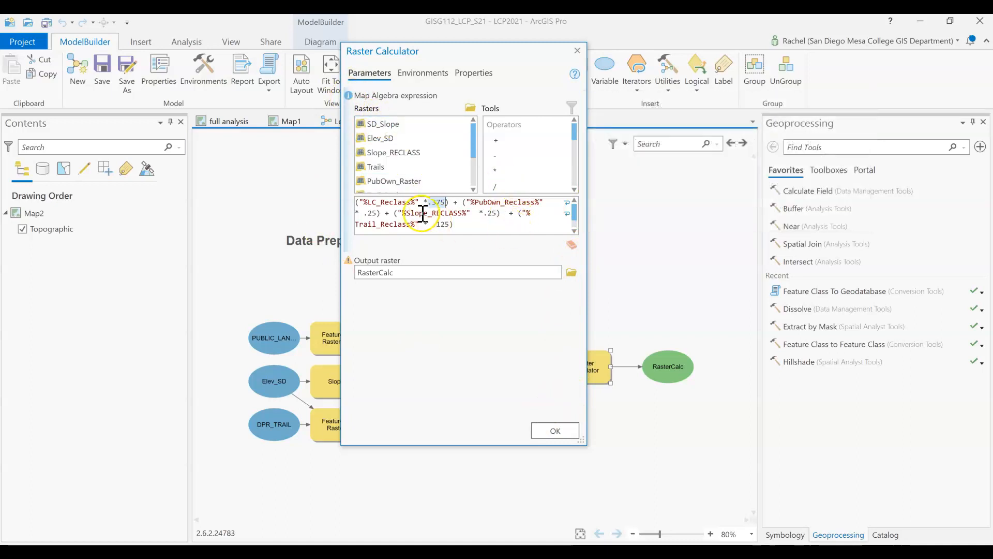
pyautogui.moveTo(350, 96)
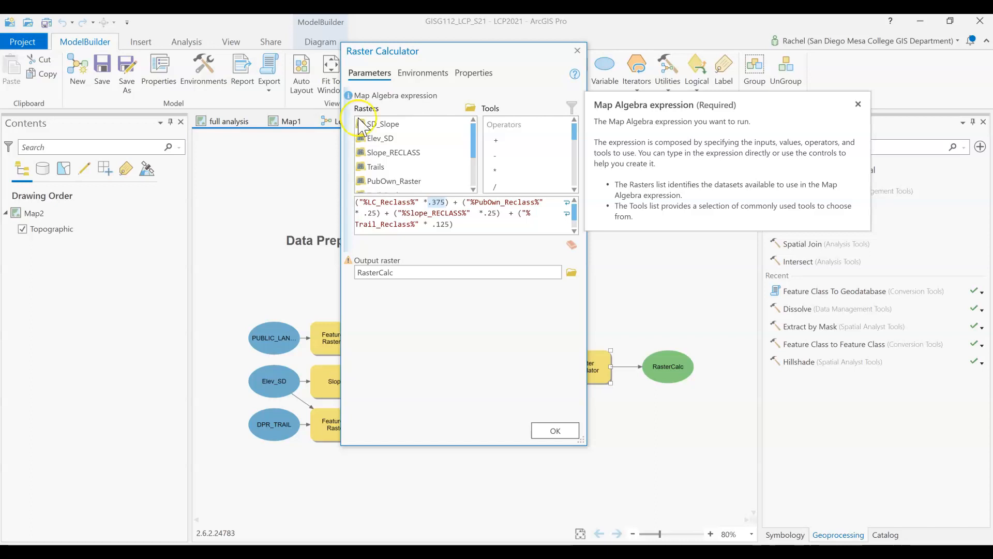
pyautogui.click(564, 431)
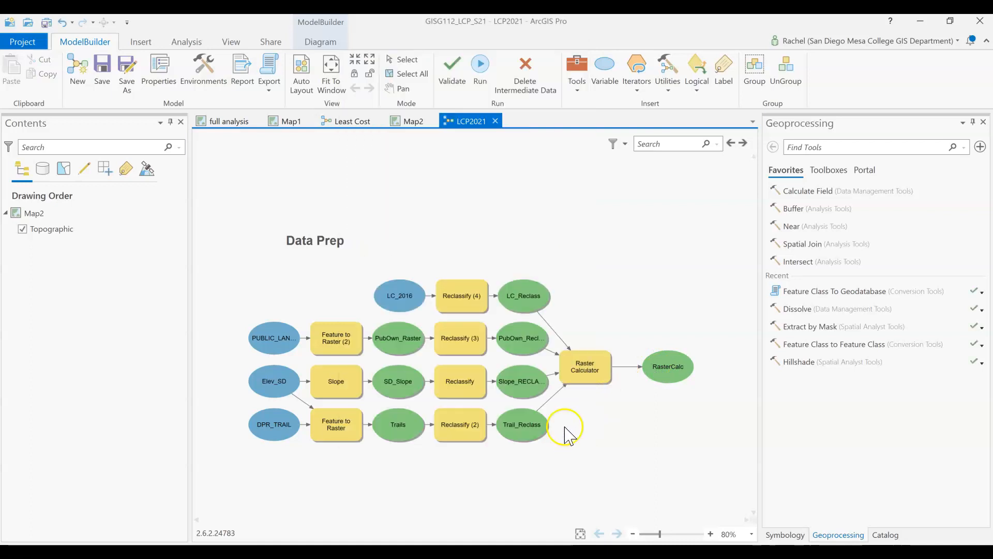
# - Run only the Raster Calculator tool in the model, check its execution messages and dismiss the report
pyautogui.rightClick(599, 380)
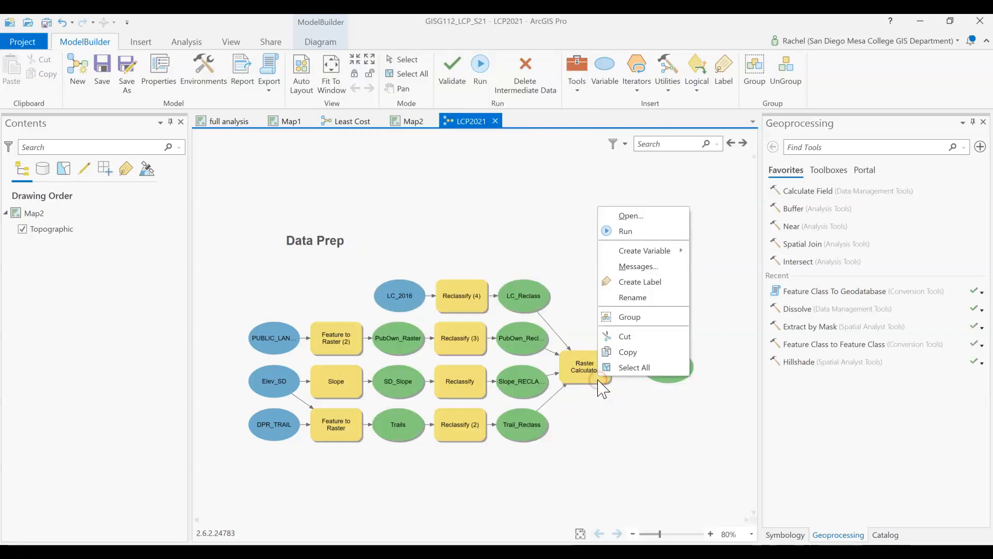
pyautogui.click(641, 231)
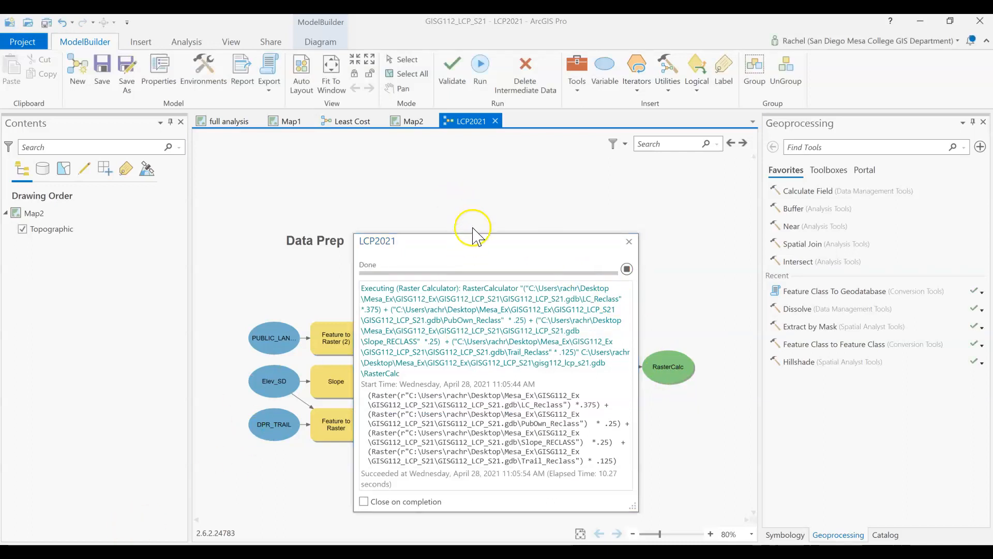
pyautogui.moveTo(472, 233); pyautogui.dragTo(474, 153)
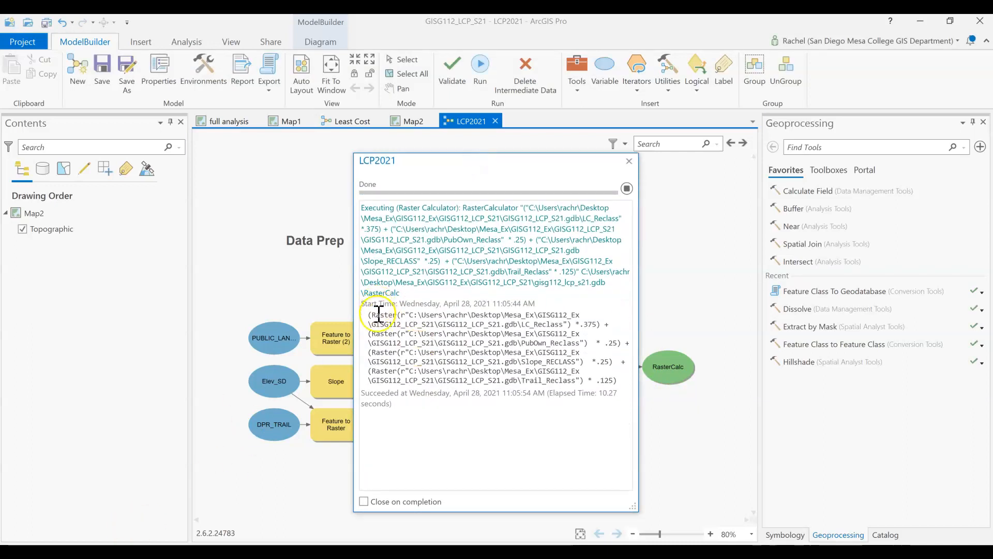
pyautogui.moveTo(372, 315); pyautogui.dragTo(621, 378)
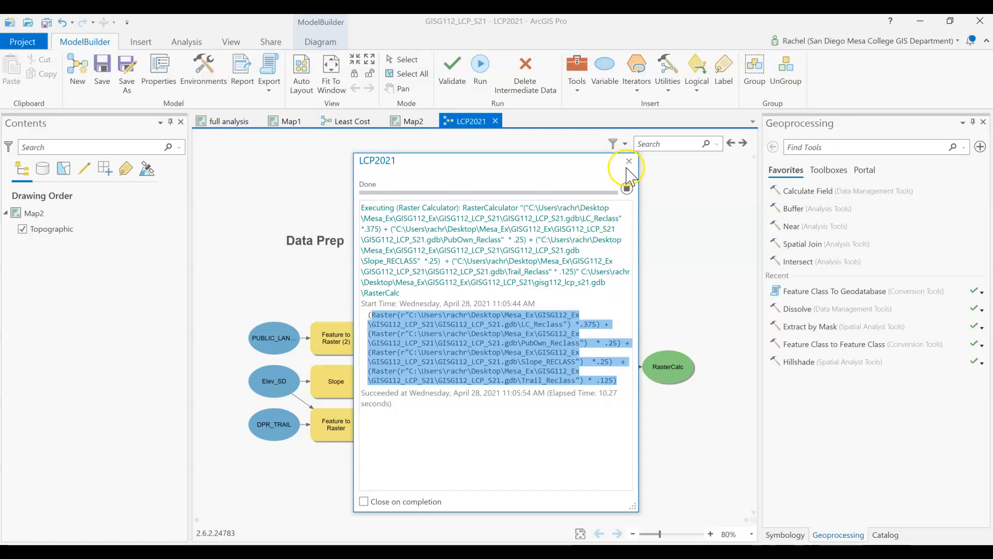
pyautogui.click(628, 161)
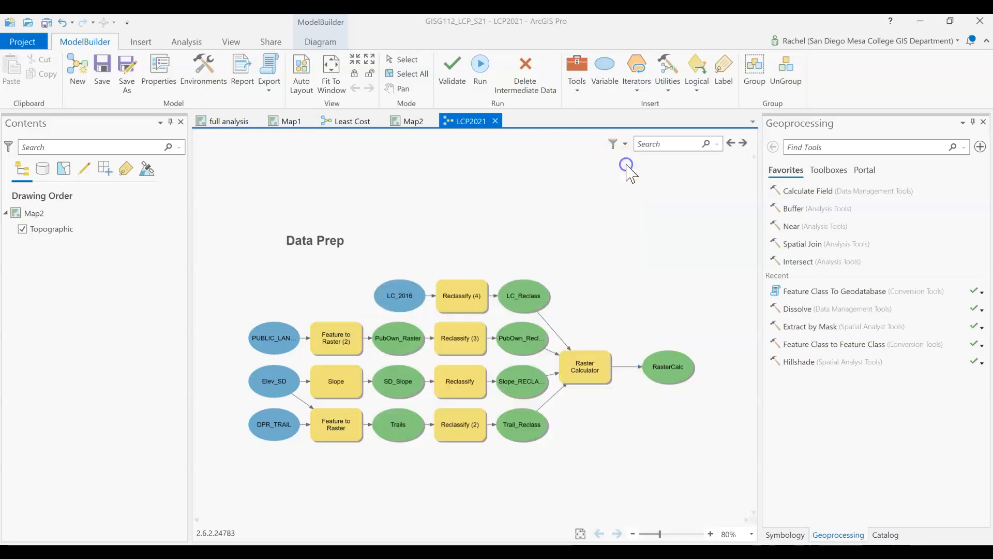
# - Switch to Map1 and list the contents of GISG112_LCP_S21.gdb in the project's GISG112_LCP_S21 folder
pyautogui.click(289, 124)
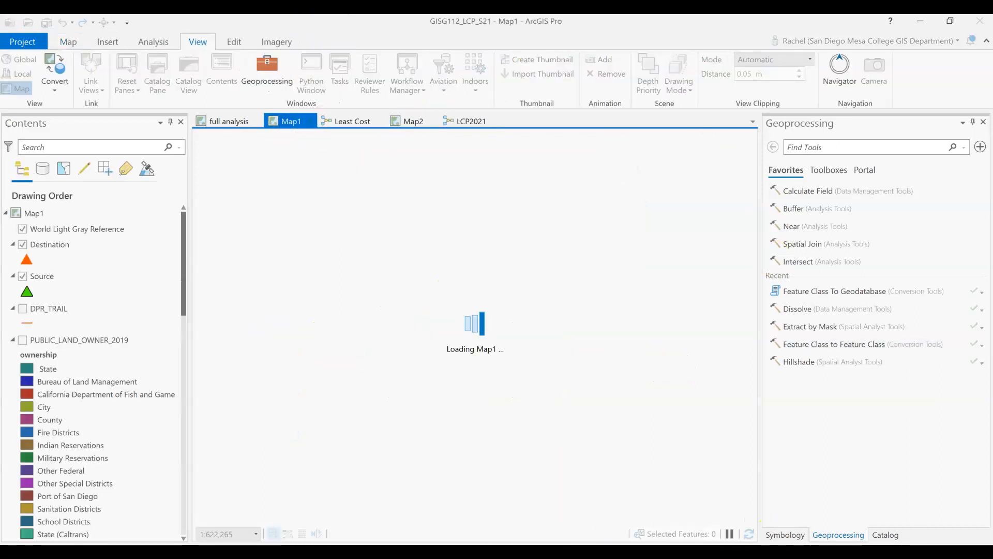
pyautogui.click(784, 534)
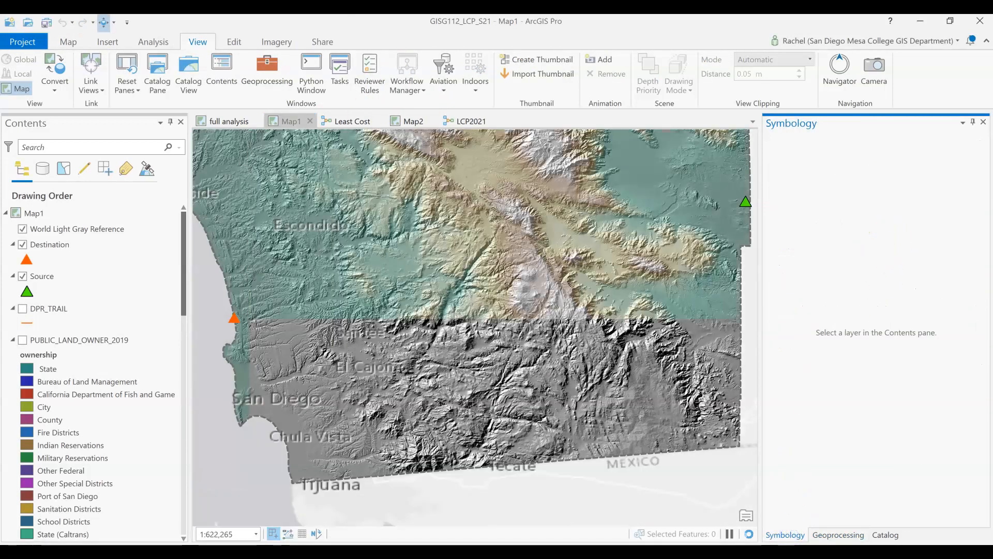
pyautogui.click(837, 534)
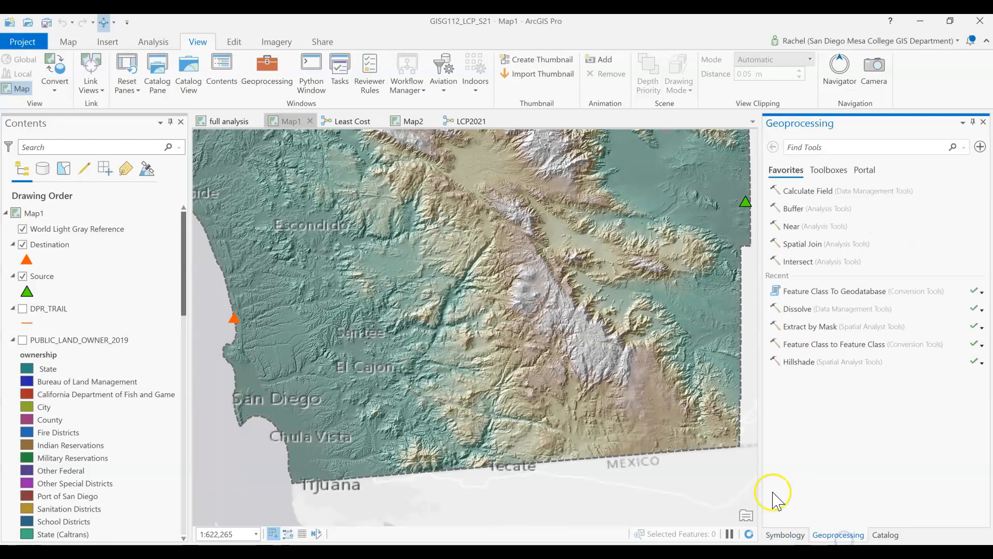
pyautogui.click(885, 534)
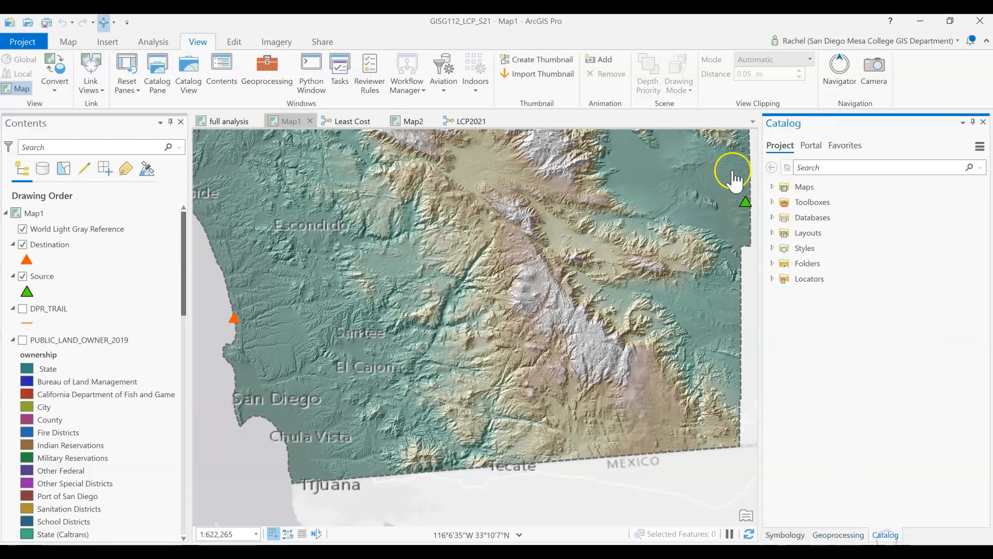
pyautogui.click(772, 263)
pyautogui.click(780, 293)
pyautogui.click(782, 278)
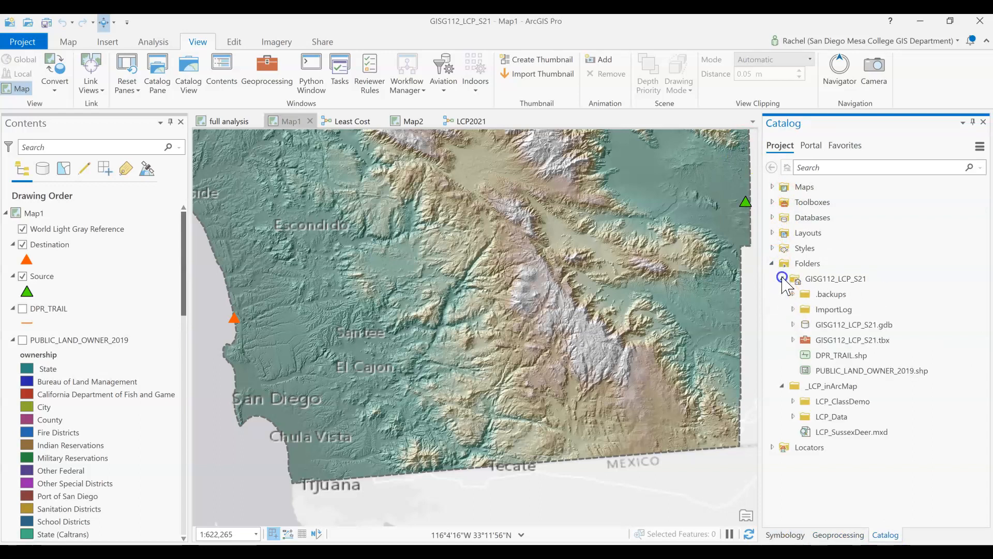
pyautogui.click(792, 324)
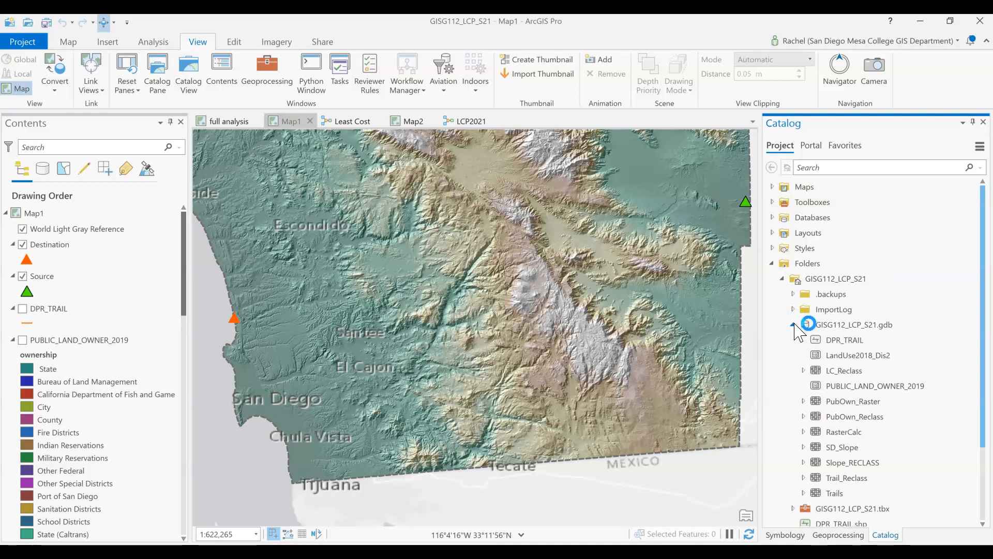
# - Add the RasterCalc raster from the geodatabase to the current map and build its pyramids
pyautogui.click(830, 432)
pyautogui.rightClick(830, 434)
pyautogui.click(868, 195)
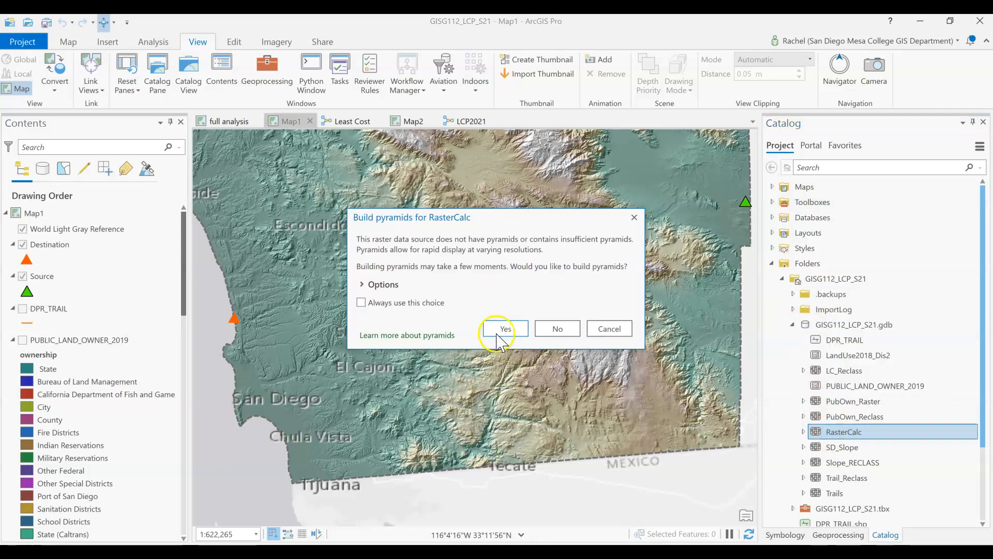
pyautogui.click(499, 326)
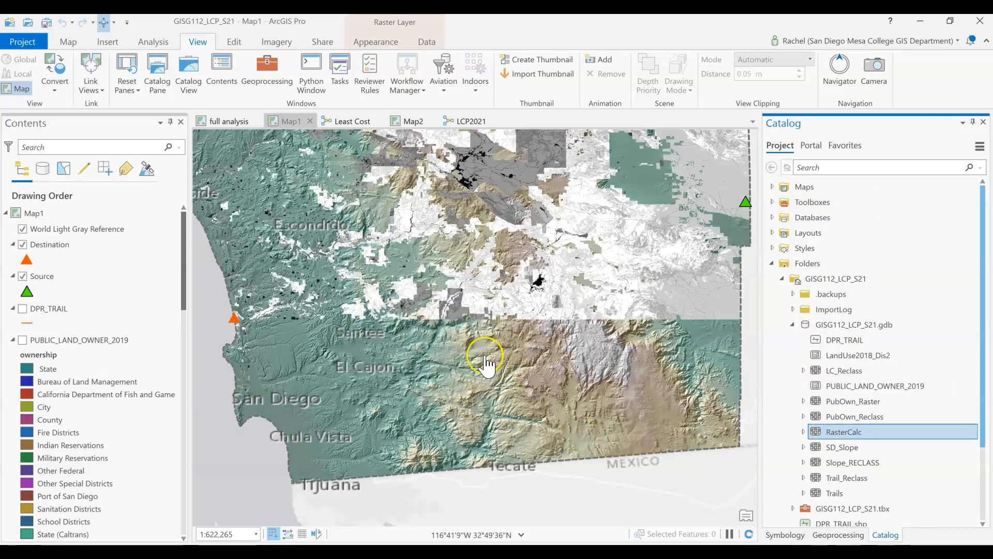
# - Turn off the Elev_SD and Hillshade_SD layers in Map1
pyautogui.moveTo(458, 267); pyautogui.dragTo(484, 339)
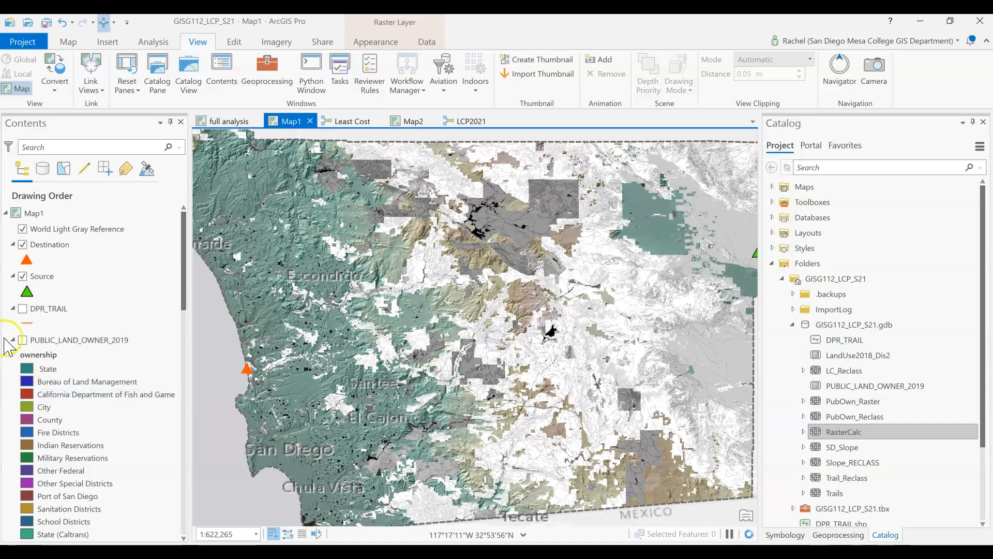
pyautogui.scroll(-3, 52, 383)
pyautogui.scroll(-7, 31, 487)
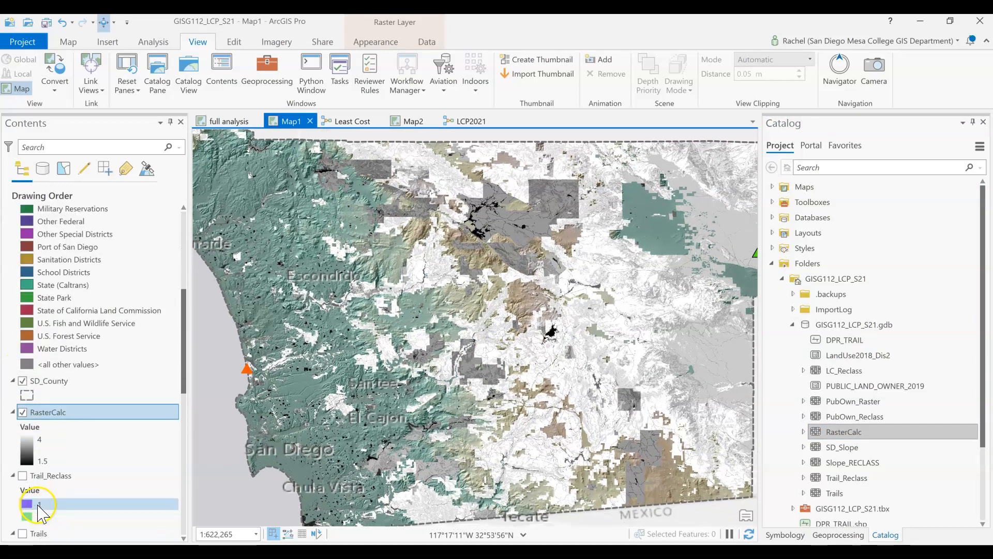
pyautogui.scroll(-10, 29, 489)
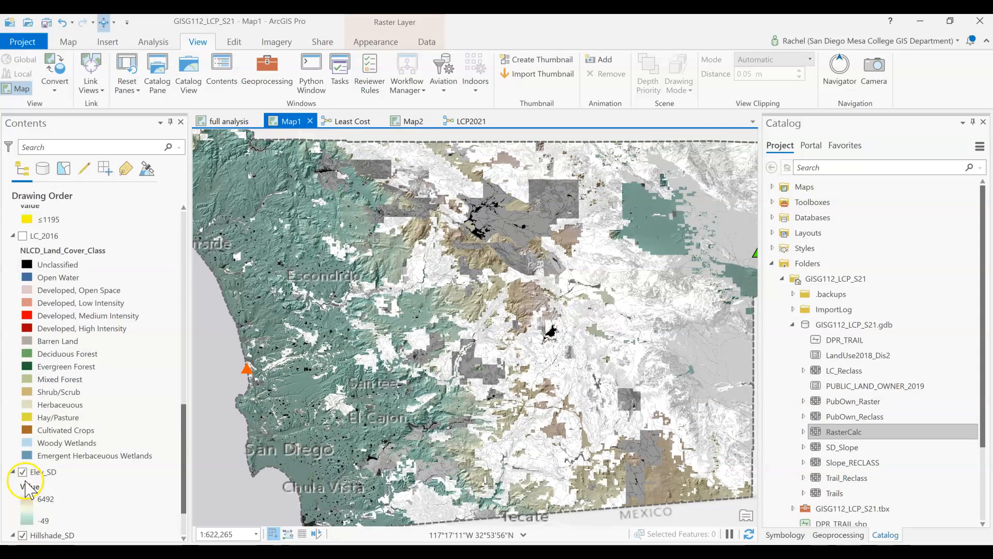
pyautogui.click(23, 409)
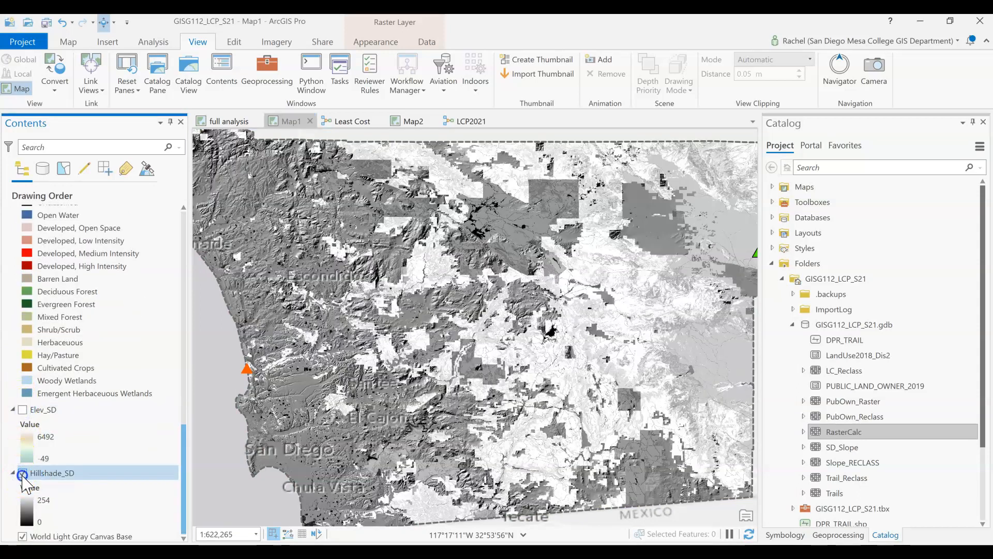
pyautogui.click(22, 472)
pyautogui.scroll(5, 43, 442)
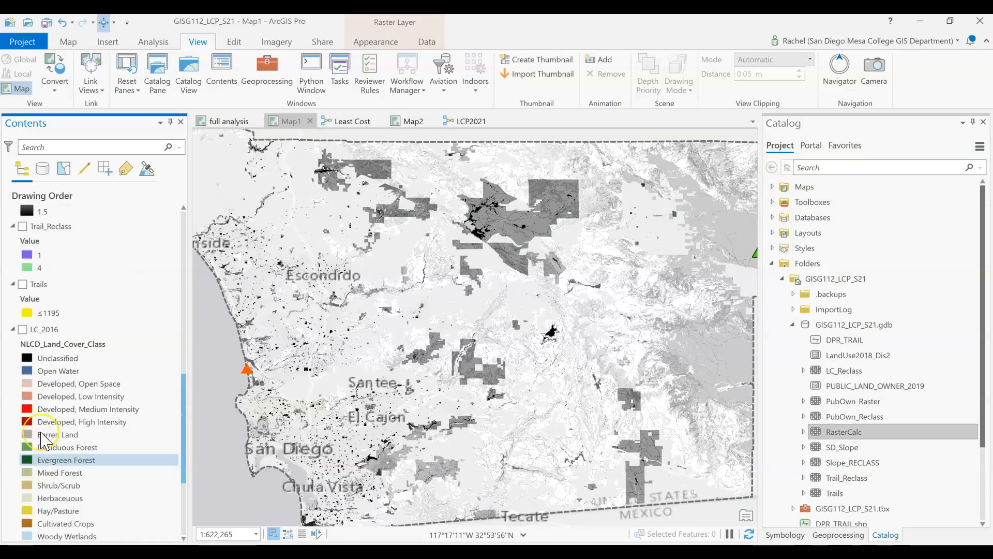
pyautogui.scroll(-5, 43, 442)
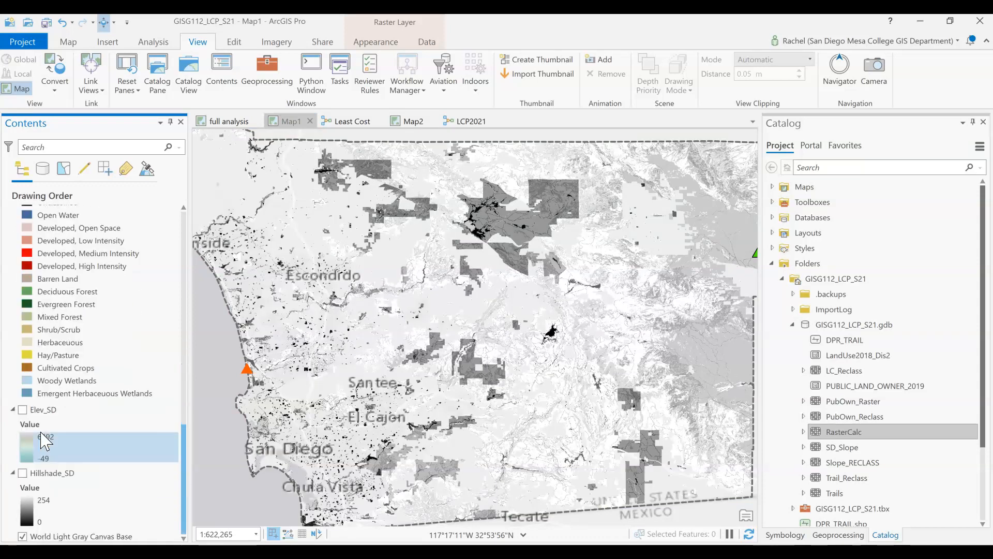
# - Move the RasterCalc layer directly above DPR_TRAIL and collapse the DPR_TRAIL and PUBLIC_LAND_OWNER_2019 legends
pyautogui.scroll(8, 44, 437)
pyautogui.click(57, 380)
pyautogui.moveTo(58, 387)
pyautogui.mouseDown()
pyautogui.moveTo(103, 279)
pyautogui.moveTo(77, 191)
pyautogui.moveTo(66, 201)
pyautogui.moveTo(53, 297)
pyautogui.mouseUp()
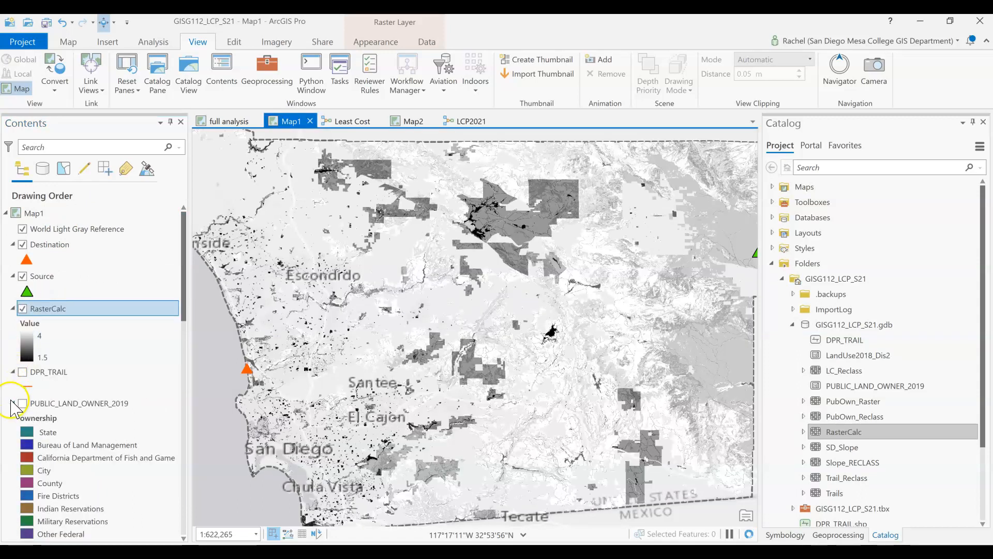
pyautogui.click(18, 372)
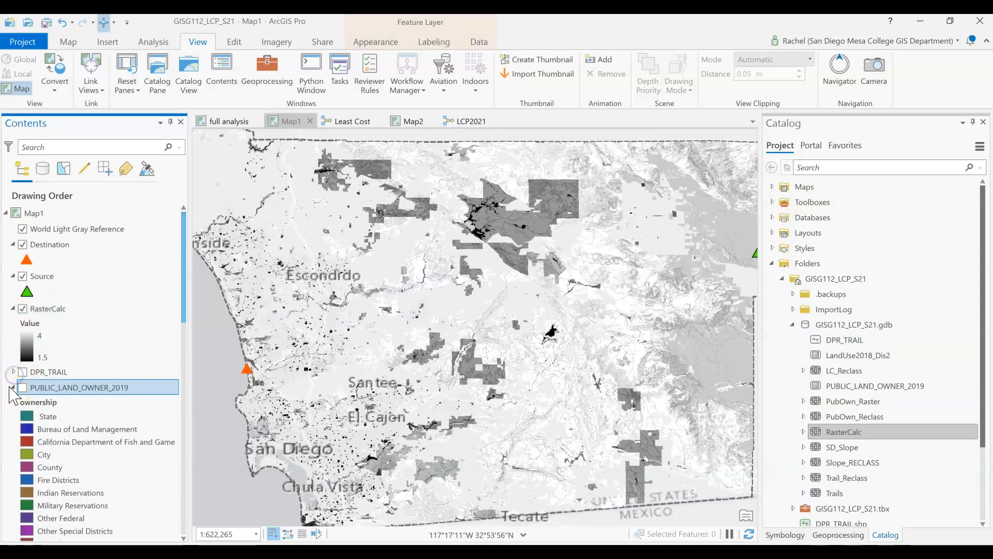
pyautogui.click(13, 388)
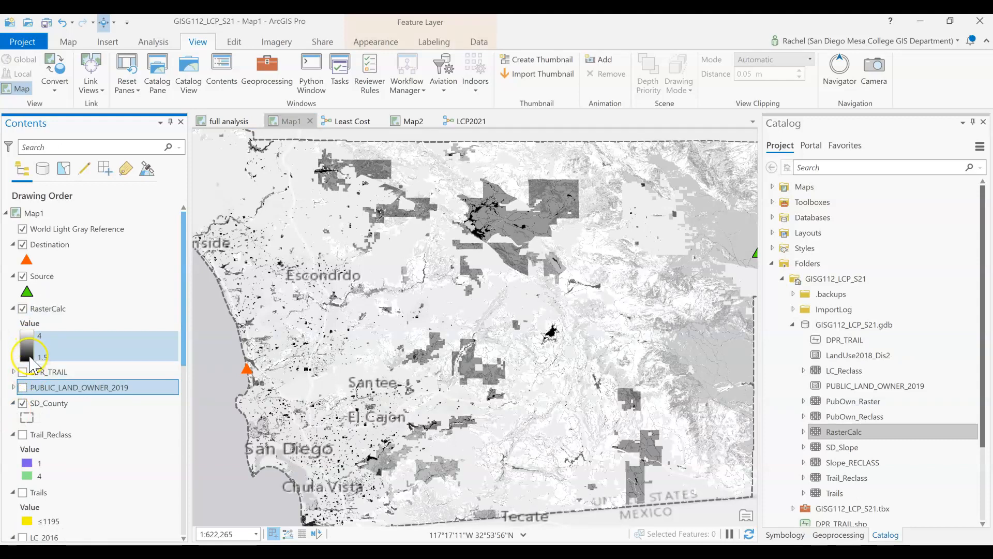
# - Invert the stretched black-to-white color scheme of the RasterCalc layer and inspect the raster around the Destination point
pyautogui.click(27, 357)
pyautogui.click(28, 358)
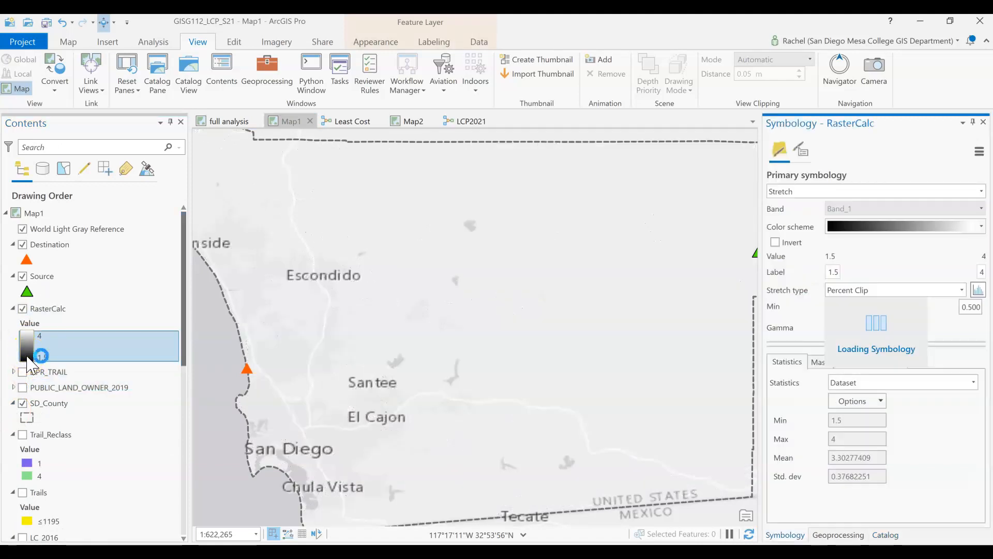
pyautogui.click(777, 242)
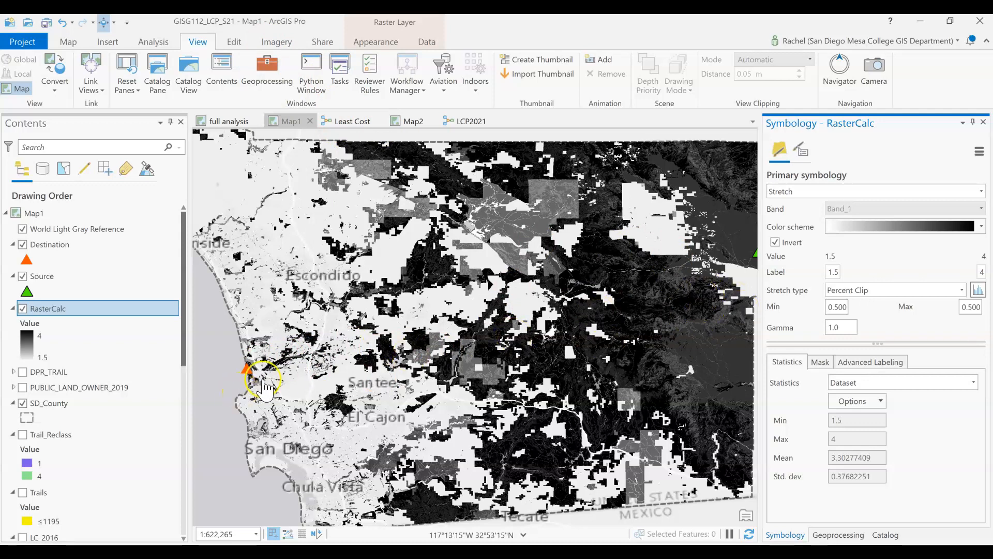
pyautogui.scroll(3, 261, 389)
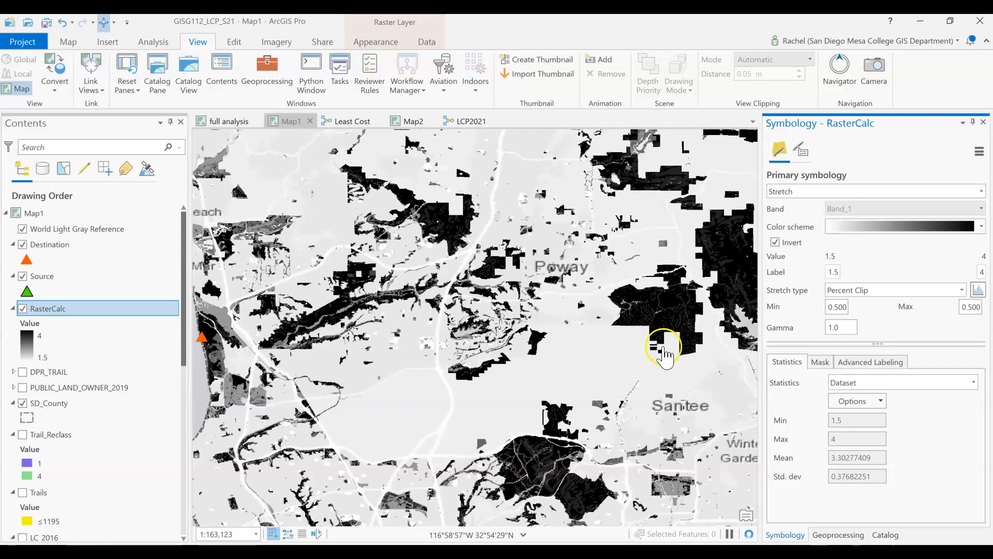
pyautogui.scroll(-2, 643, 334)
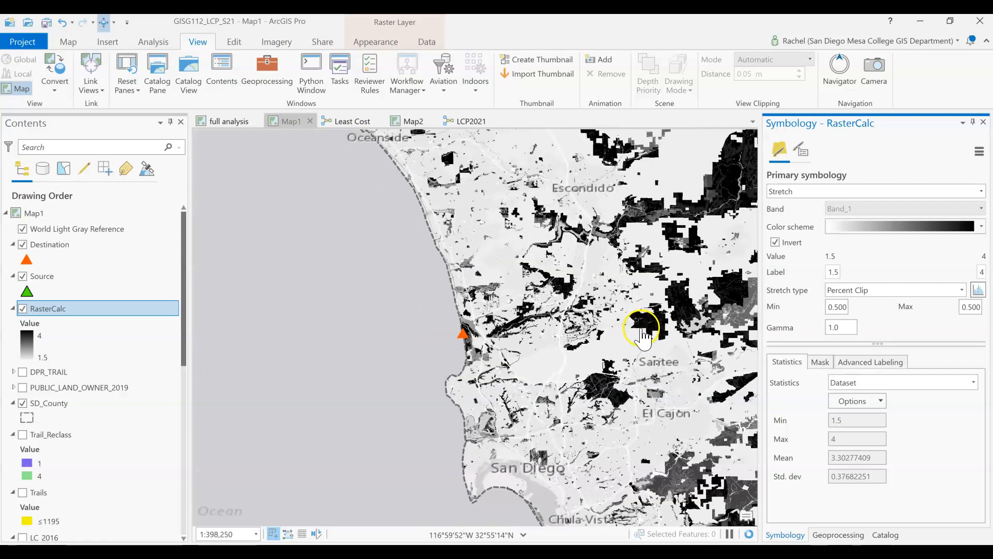
# - Display the RasterCalc layer's Nodata cells in light pink and look over their extent across the county
pyautogui.click(820, 362)
pyautogui.click(829, 421)
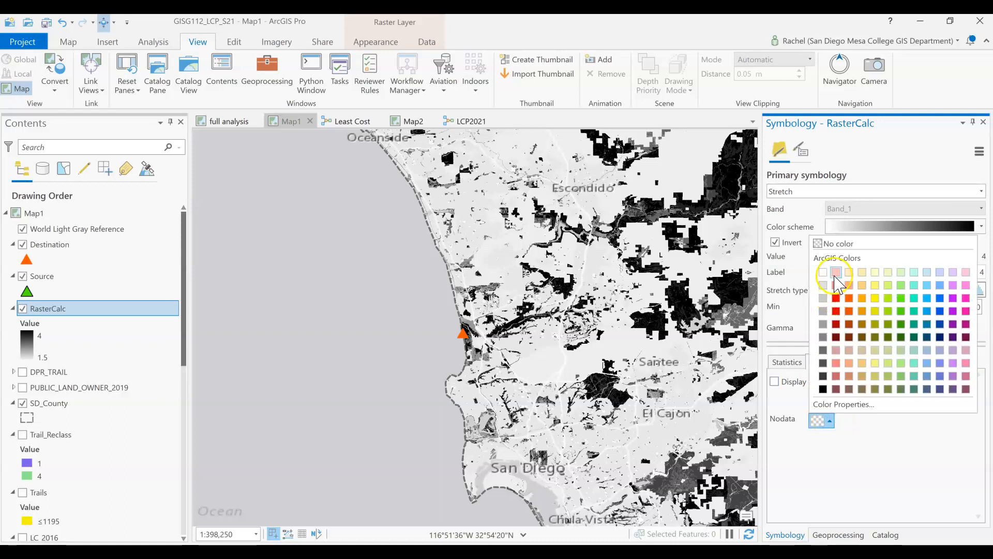
pyautogui.click(836, 285)
pyautogui.scroll(-2, 603, 343)
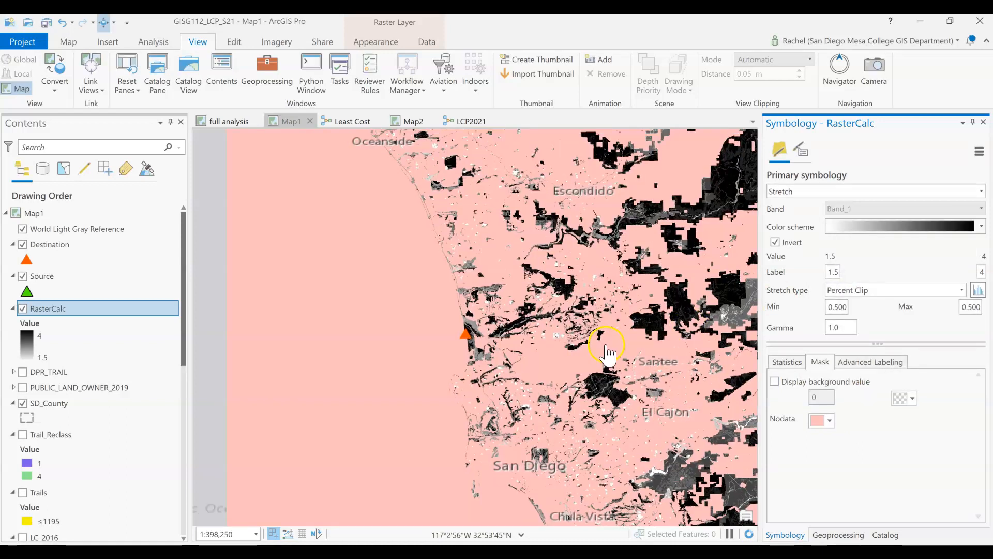
pyautogui.moveTo(554, 362); pyautogui.dragTo(468, 358)
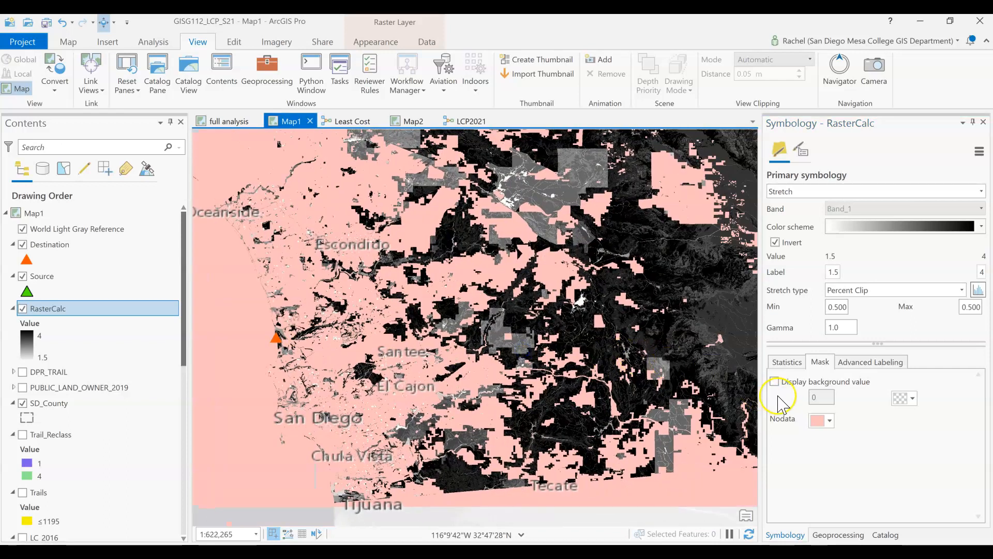
# - Check the RasterCalc layer's Nodata color choices and examine the pink Nodata areas between Escondido and Santee up close
pyautogui.click(821, 420)
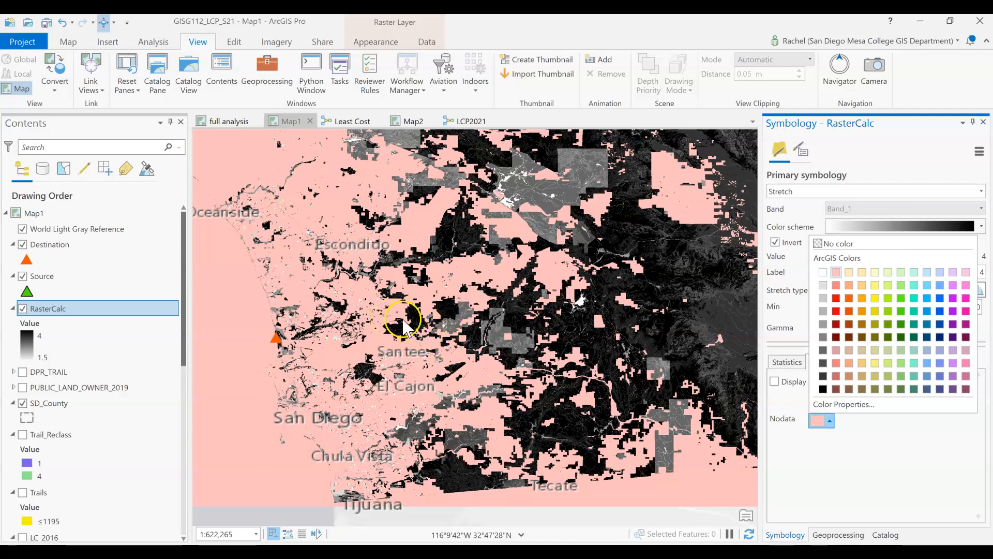
pyautogui.click(697, 297)
pyautogui.moveTo(665, 288); pyautogui.dragTo(623, 324)
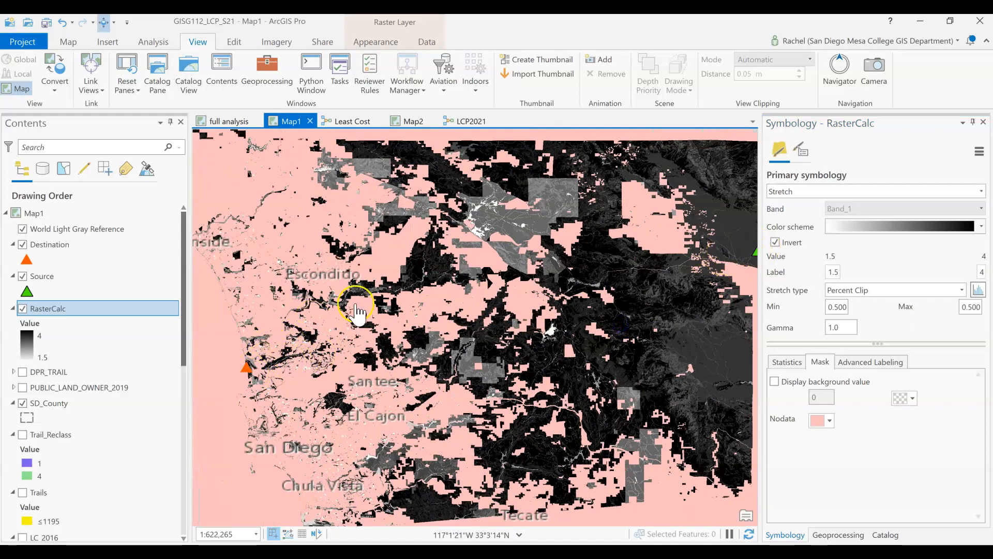
pyautogui.scroll(3, 388, 339)
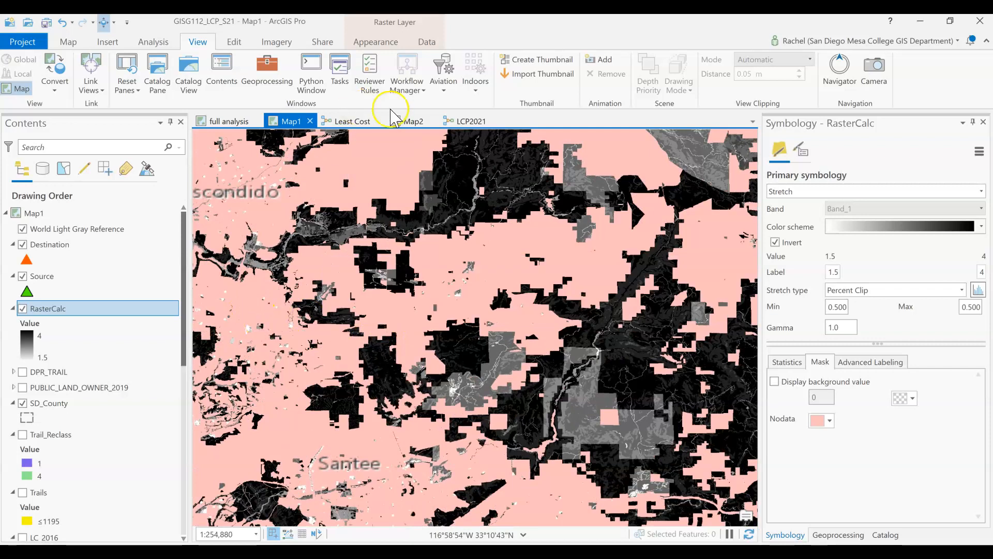
# - Look over the LCP2021 and Least Cost models, and return to Map1 to view the cost raster at county scale
pyautogui.click(464, 122)
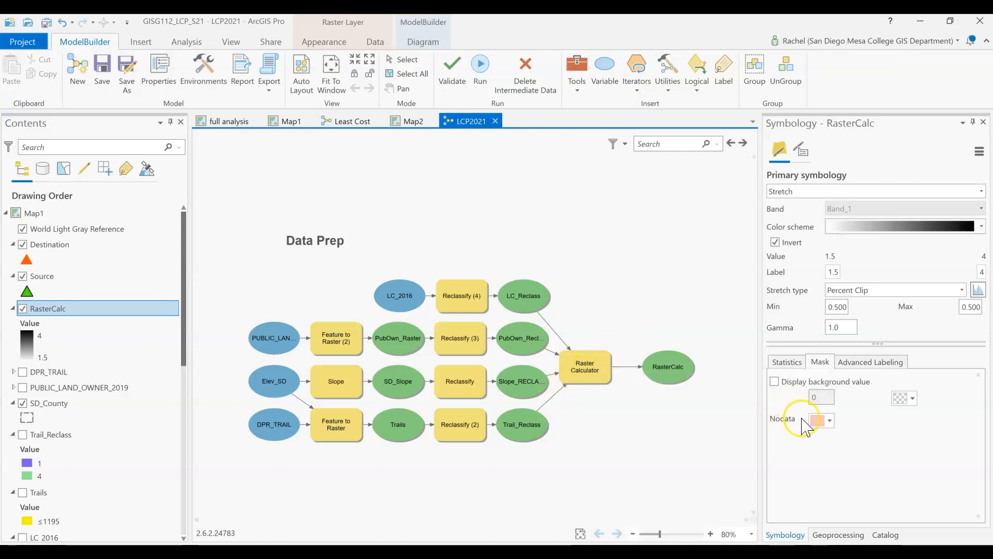
pyautogui.click(359, 123)
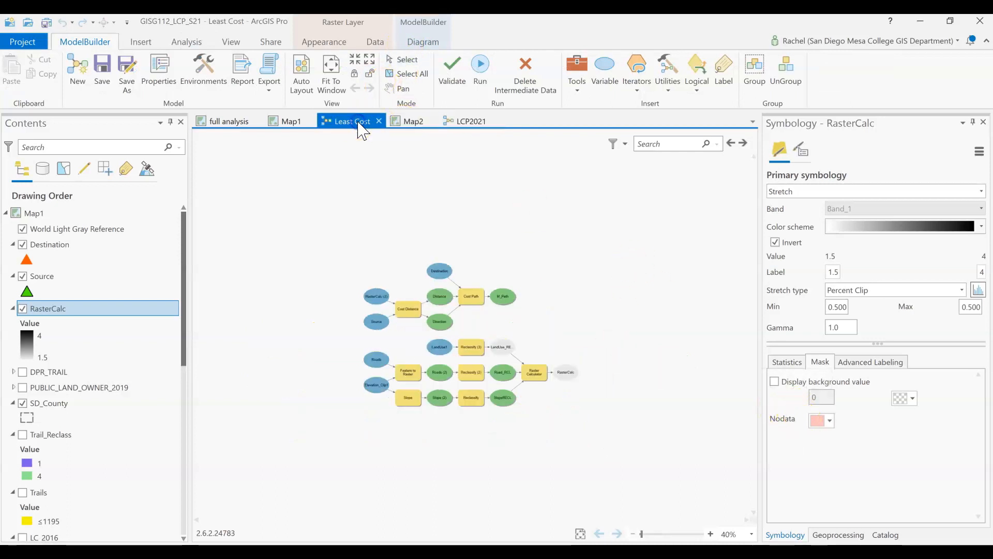
pyautogui.click(424, 120)
pyautogui.click(288, 122)
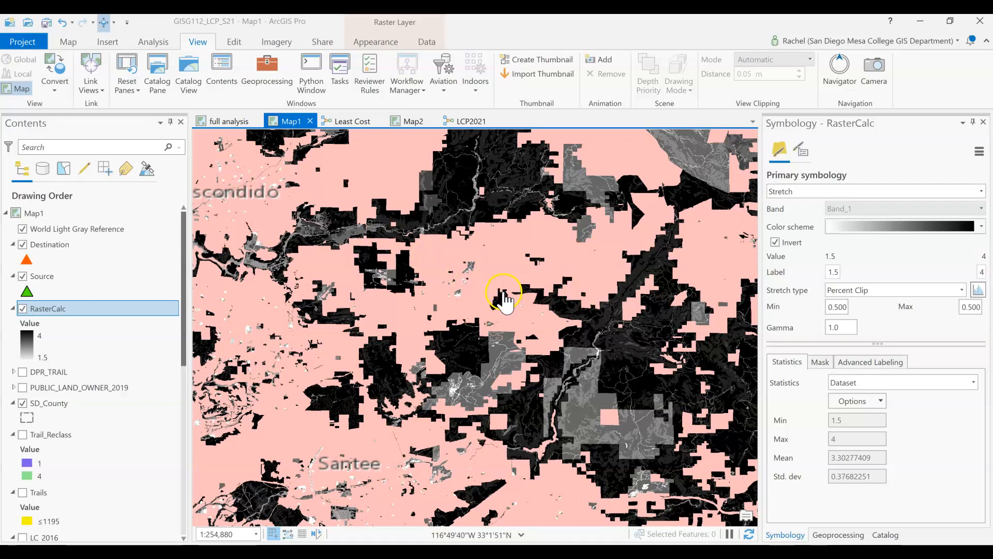
pyautogui.scroll(-3, 573, 383)
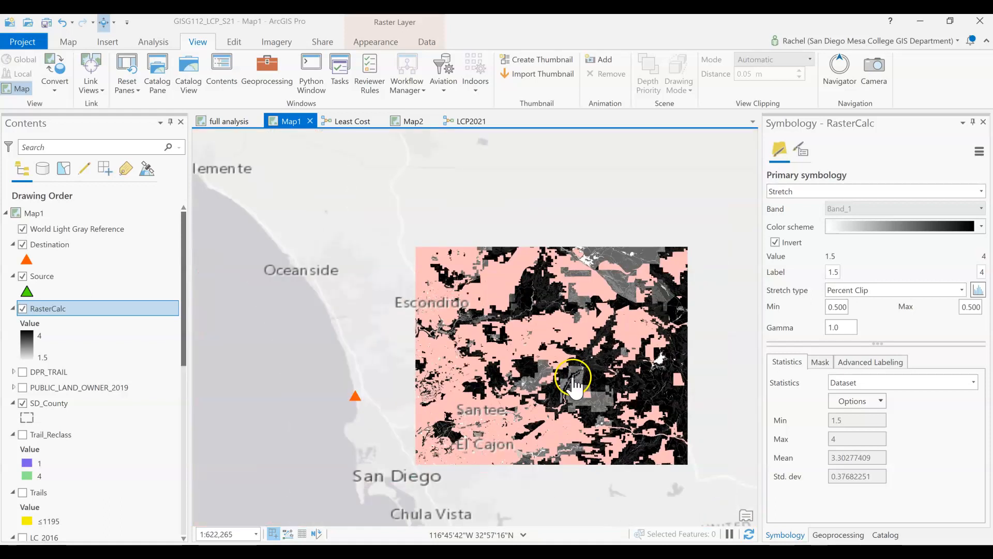